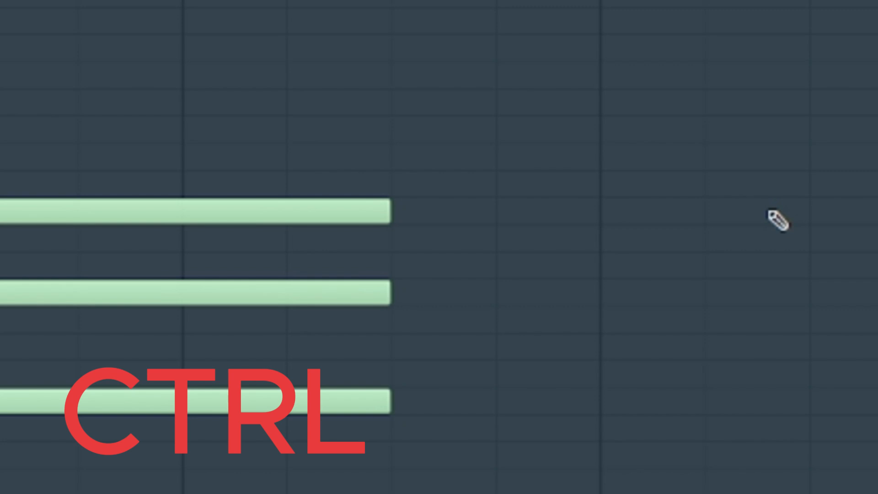
Select the F4, A4 and C5 notes of the chord together and clear the selection
left_click_drag(766, 200, 443, 386)
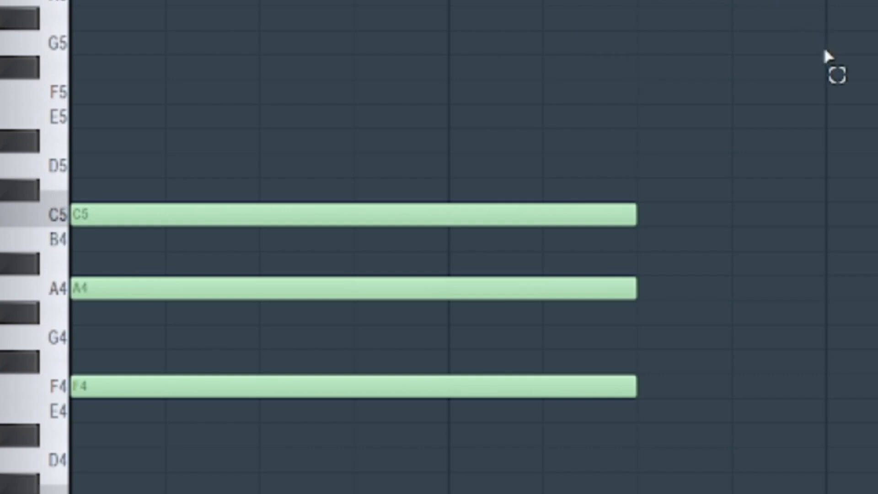
left_click_drag(818, 31, 323, 384)
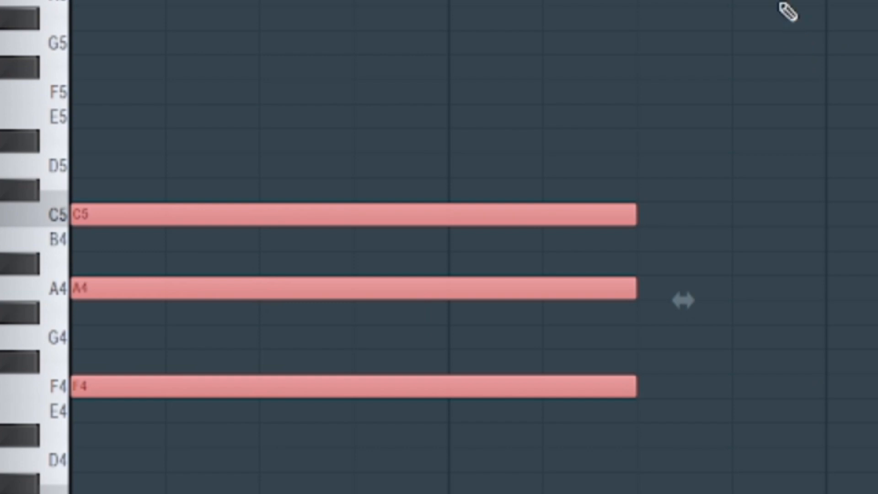
left_click_drag(817, 3, 676, 230)
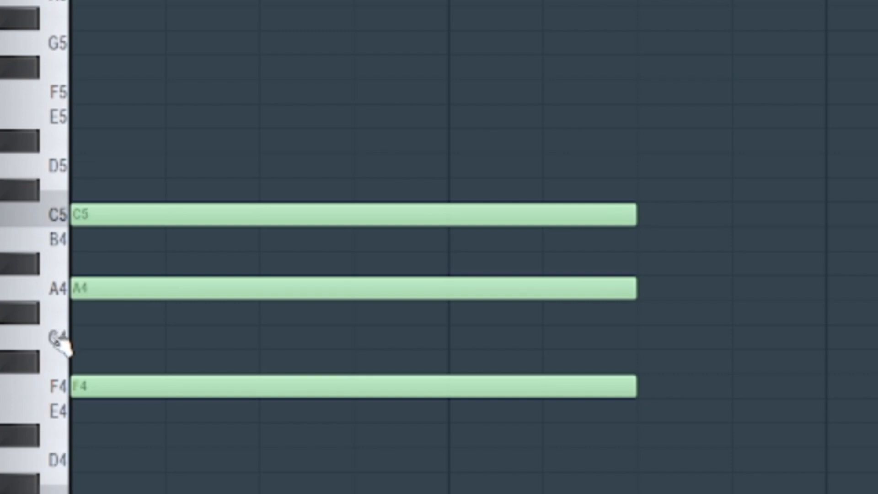
Add F5 and A5 notes of the same length above the F4-A4-C5 chord
left_click(62, 294)
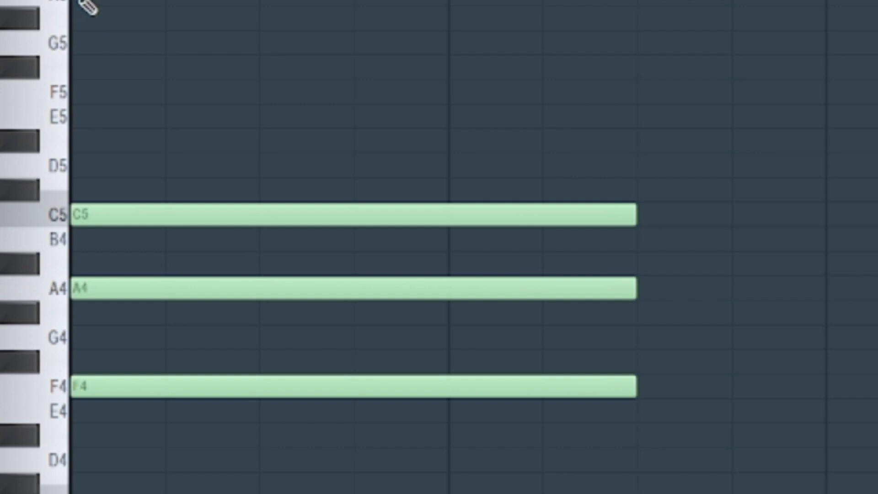
left_click(85, 95)
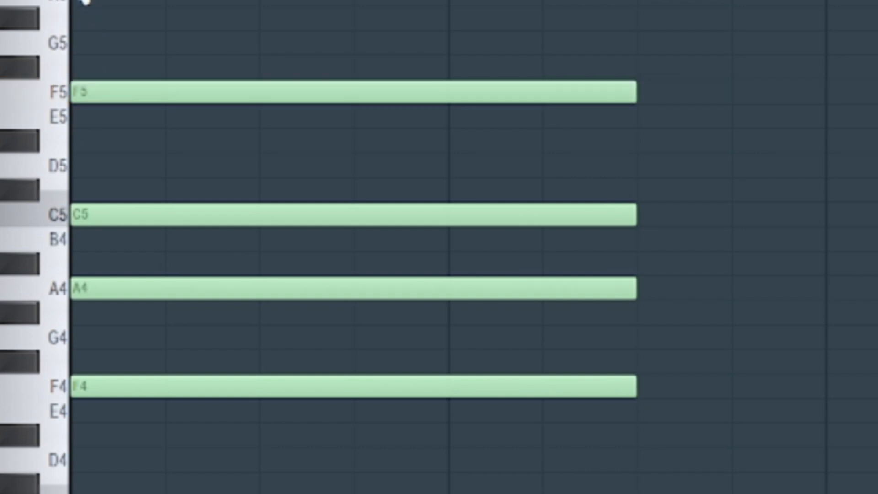
left_click(97, 3)
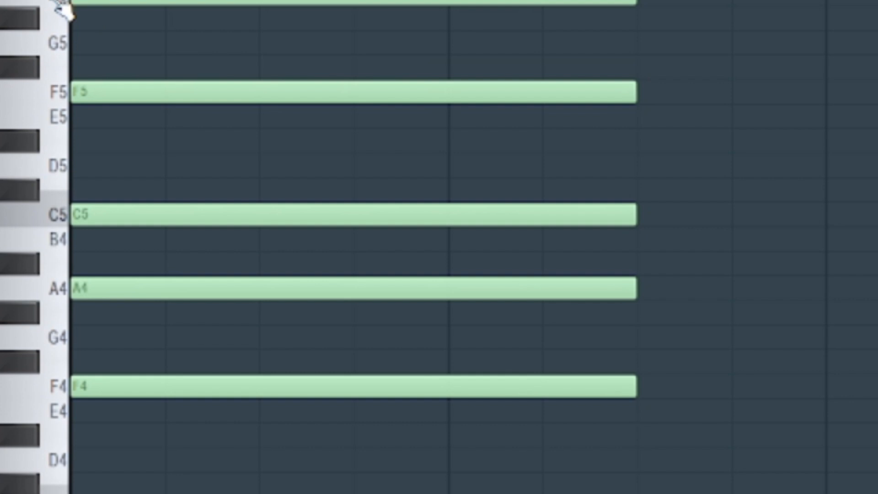
Compare the chord by playing it with and without the top A5 note, keeping A5 in the end
key("space")
key("space")
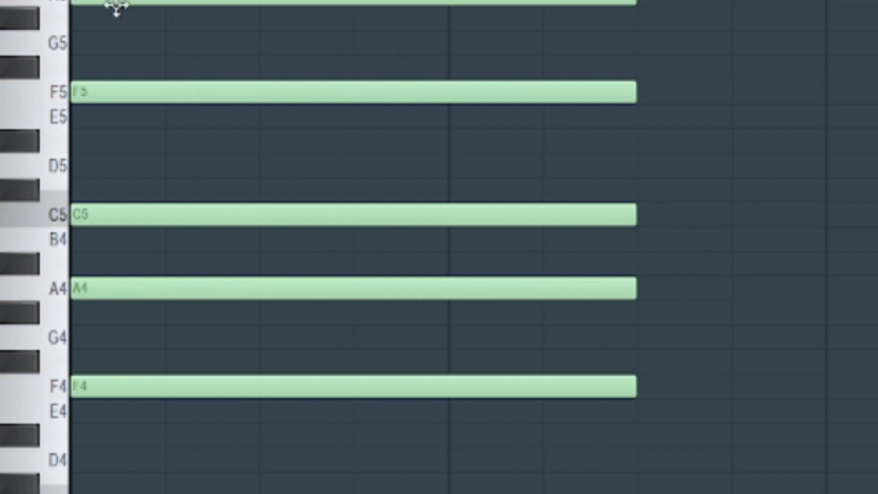
right_click(116, 4)
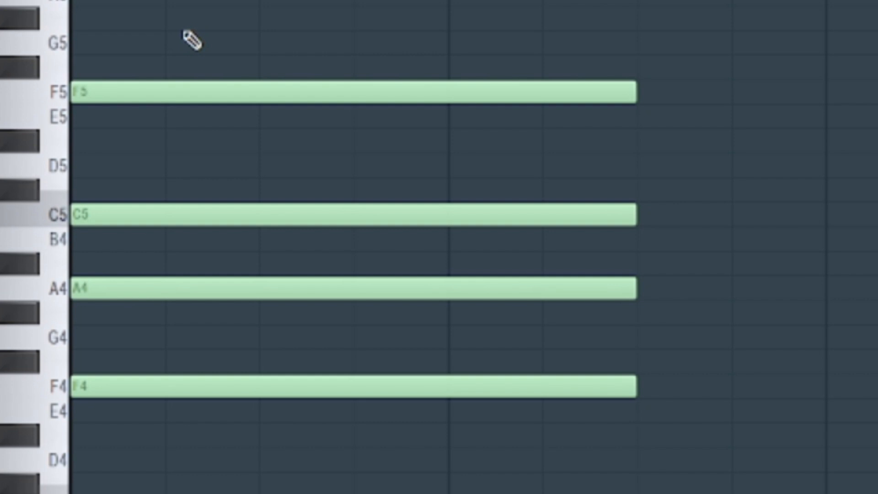
key("space")
key("space")
key("space")
key("space")
left_click(97, 2)
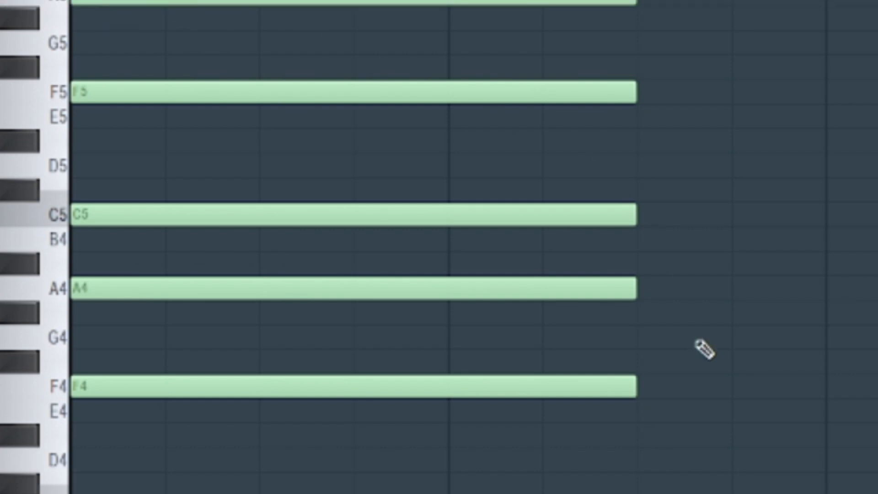
Extend the progression with the chords E4-C5-E5-G5, E4-A4-E5-A5 and D4-G4-D5-G5, placed one after another
scroll(701, 349, "down", 5)
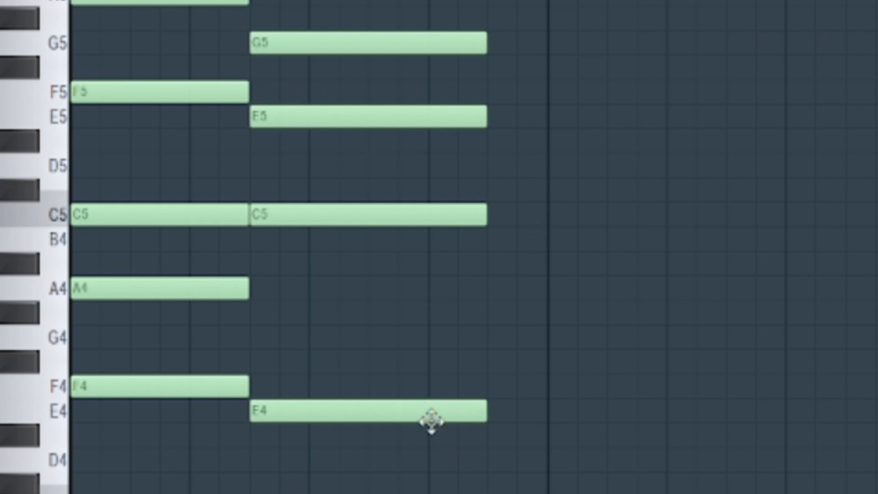
left_click(544, 412)
mouse_move(588, 410)
left_mouse_down()
mouse_move(560, 387)
mouse_move(531, 323)
mouse_move(526, 277)
left_mouse_up()
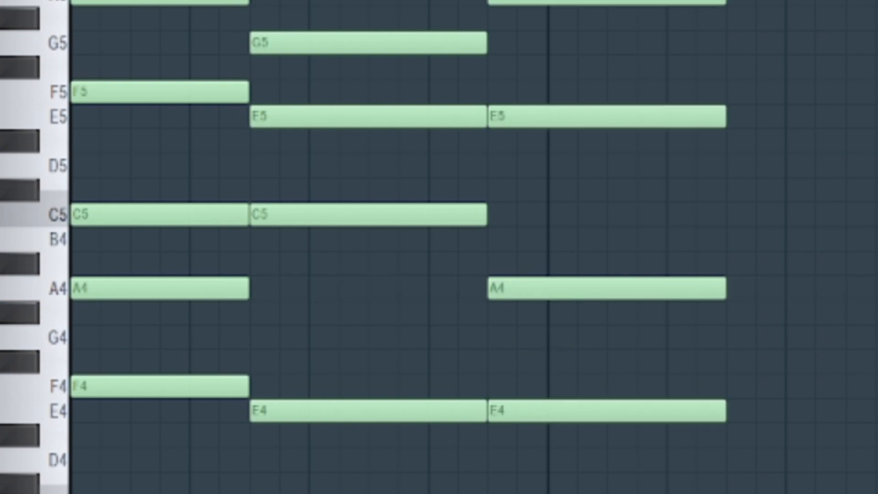
key("space")
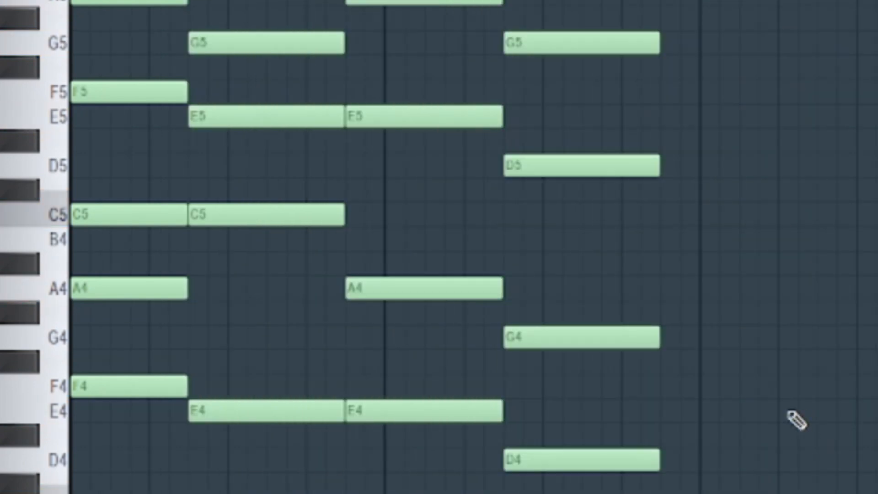
Try shifting the lower notes of all four chords, from F4 downwards, by whole octaves down and up
left_click_drag(774, 360, 708, 428)
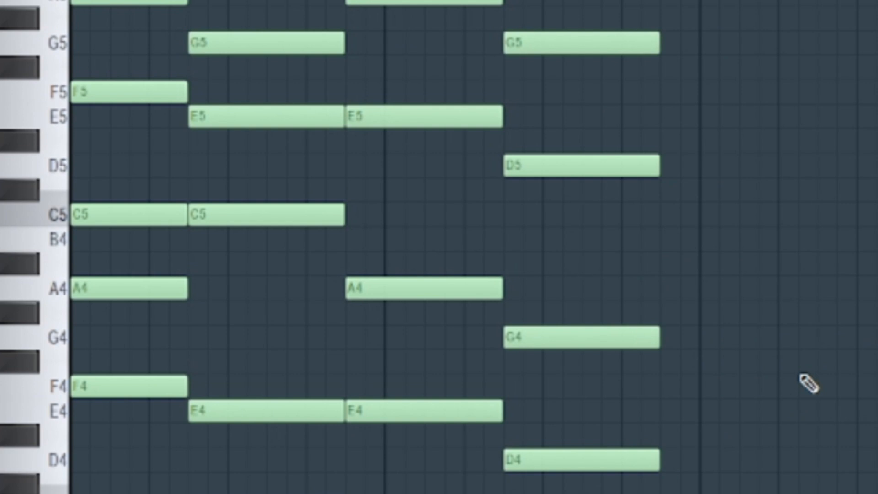
left_click_drag(799, 352, 76, 493)
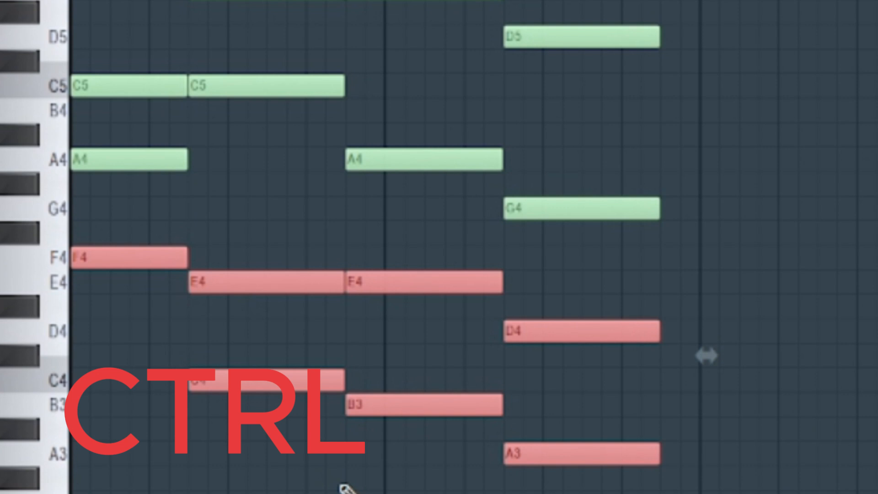
key("ctrl+Down")
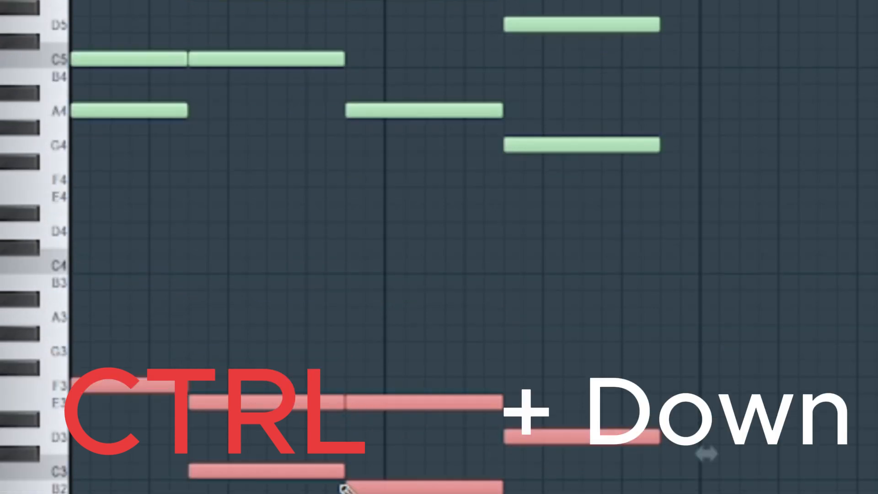
key("ctrl+Up")
key("ctrl+Up")
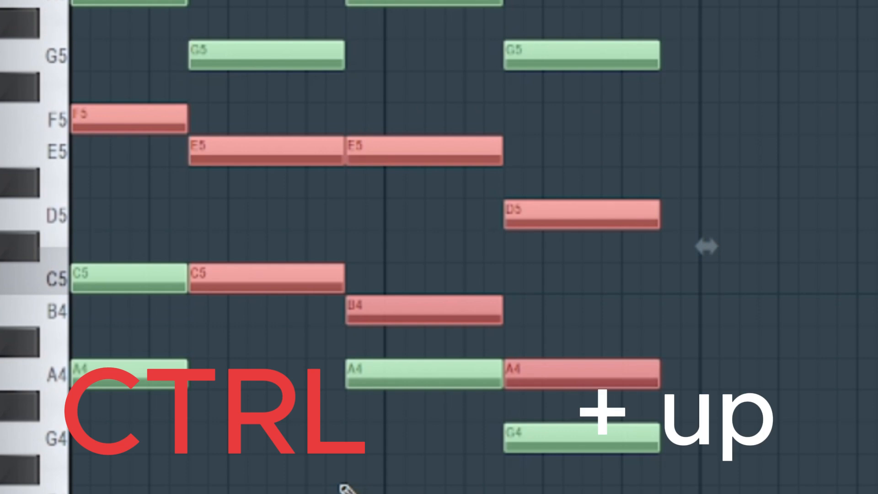
key("ctrl+Up")
key("ctrl+Down")
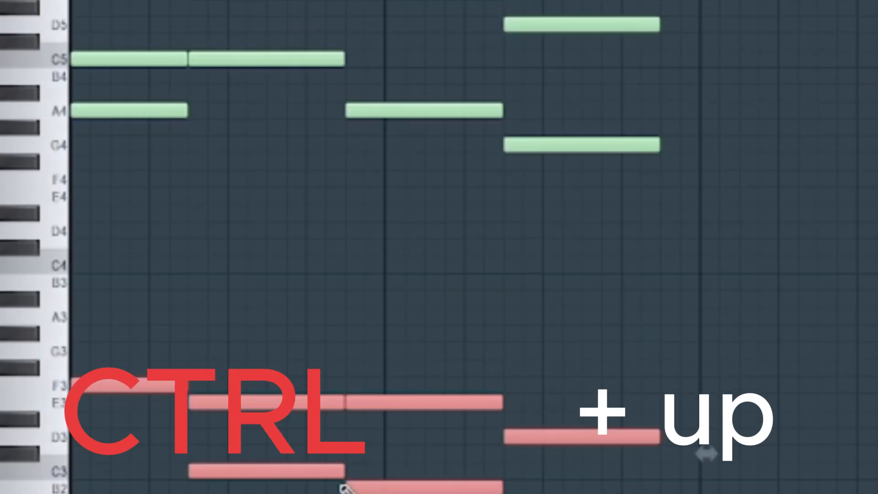
key("ctrl+Down")
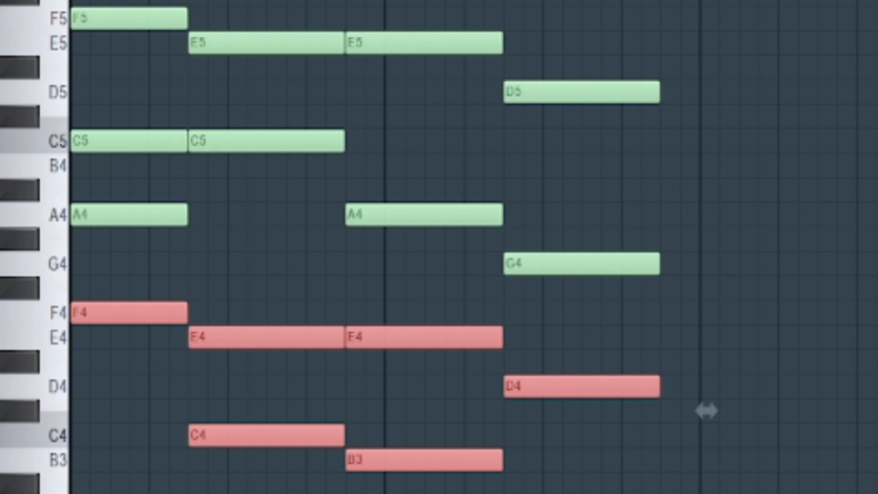
Copy the whole four-chord progression so the duplicate starts at the third bar, and clear the selection
key("ctrl+a")
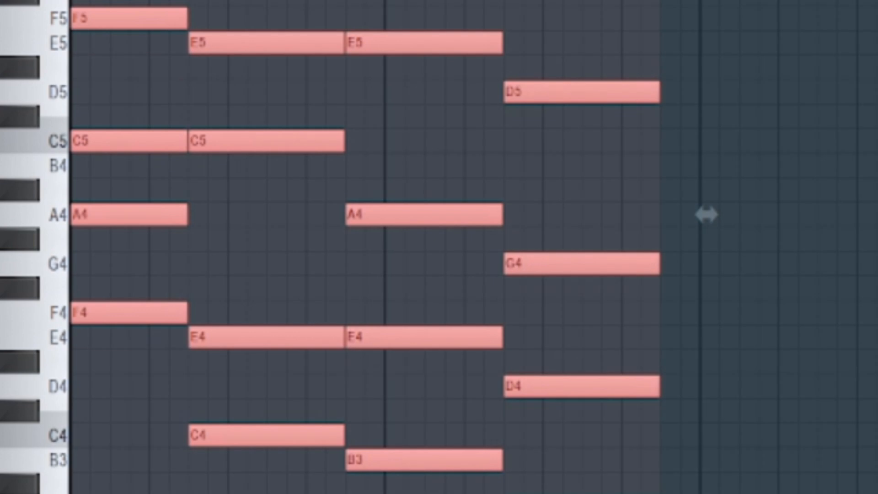
left_click_drag(128, 214, 757, 214, "shift")
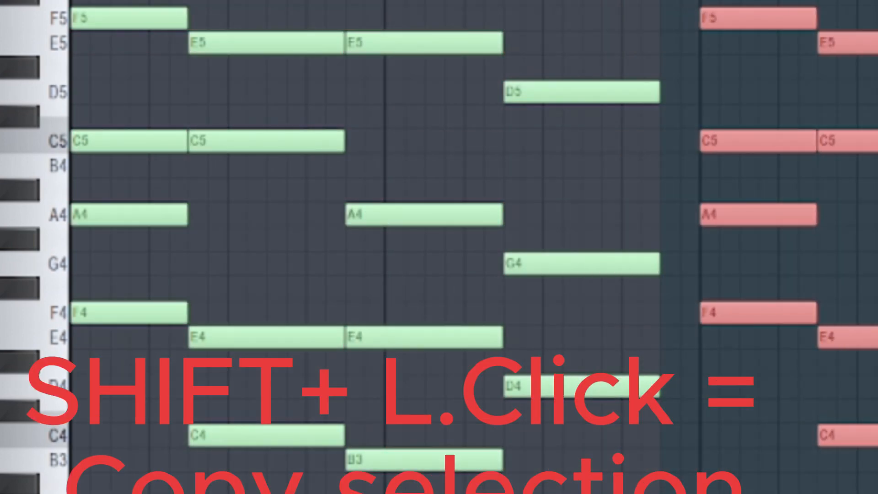
key("ctrl+d")
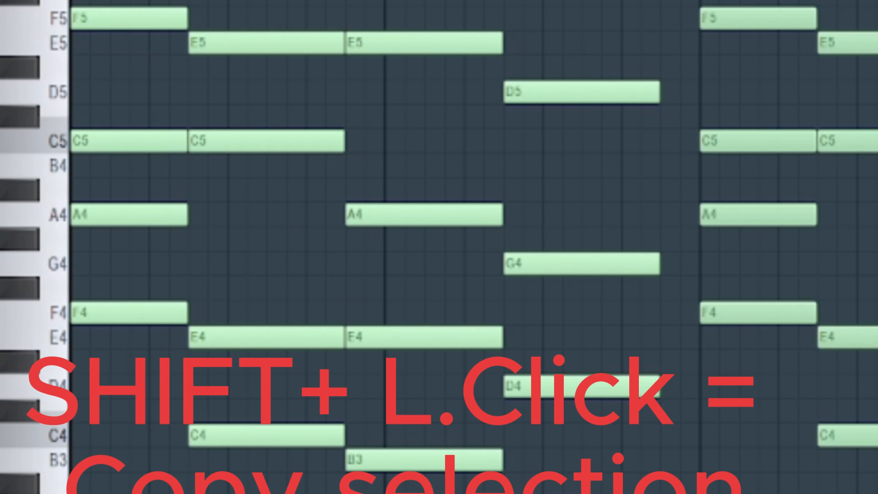
In the copied progression, raise the upper notes from E5 up to a higher octave and lower the C5 and A4 notes two octaves
mouse_move(753, 1)
left_mouse_down()
mouse_move(877, 53)
mouse_move(876, 77)
mouse_move(877, 53)
left_mouse_up()
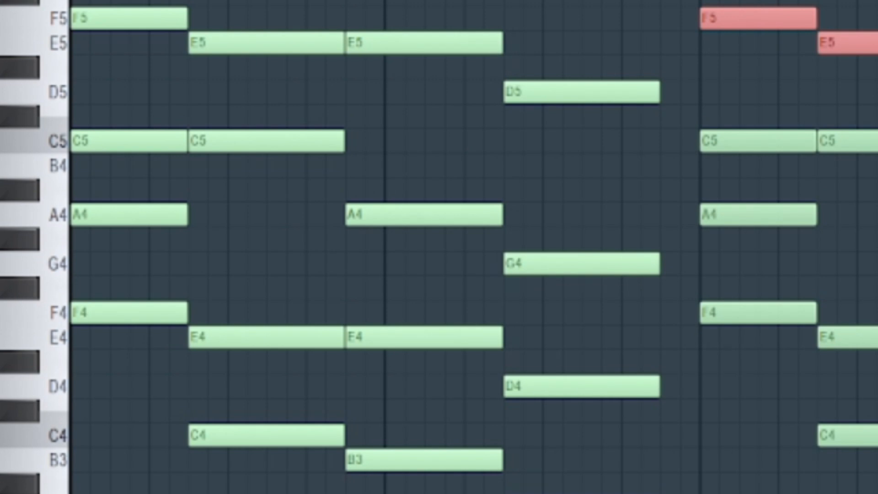
left_click_drag(877, 1, 739, 53)
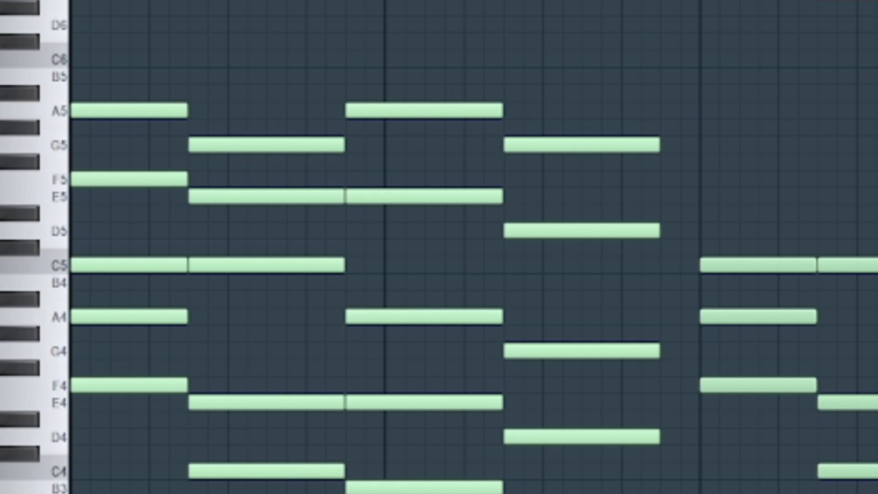
left_click_drag(730, 225, 877, 322)
key("ctrl+Down")
key("ctrl+Down")
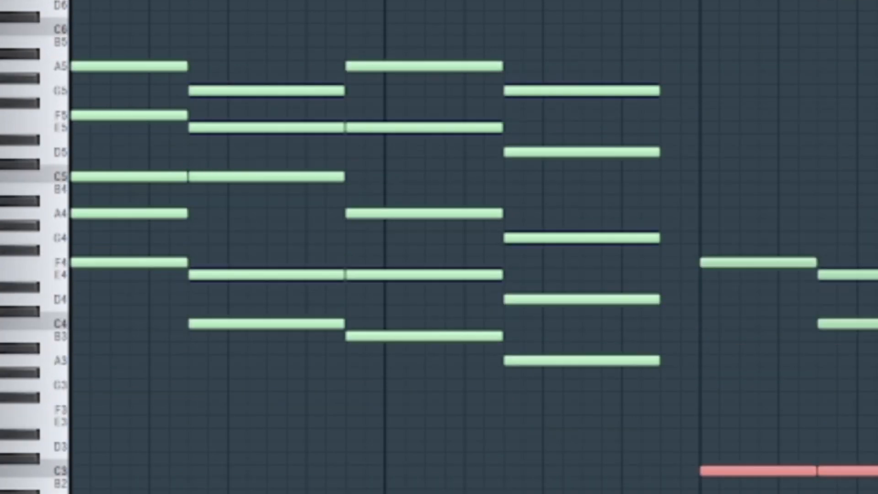
key("ctrl+d")
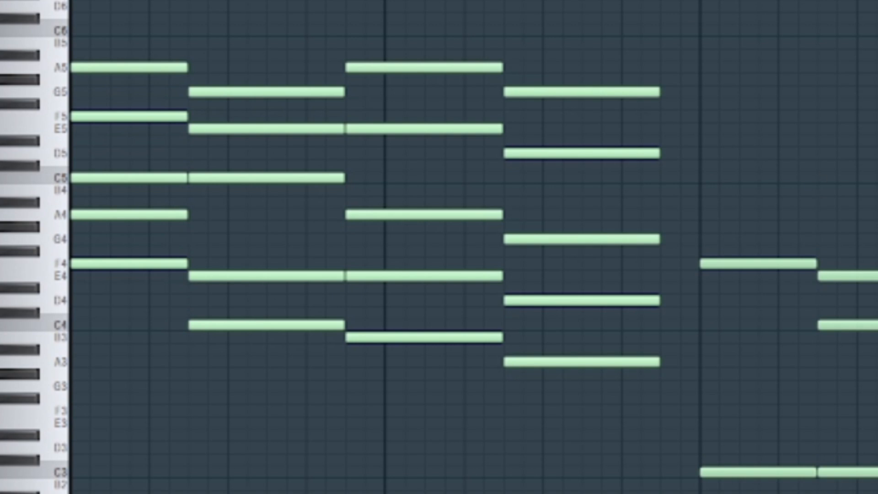
Place the top A5 and G5 notes in the copied progression and play the pattern from the start
key("ctrl+v")
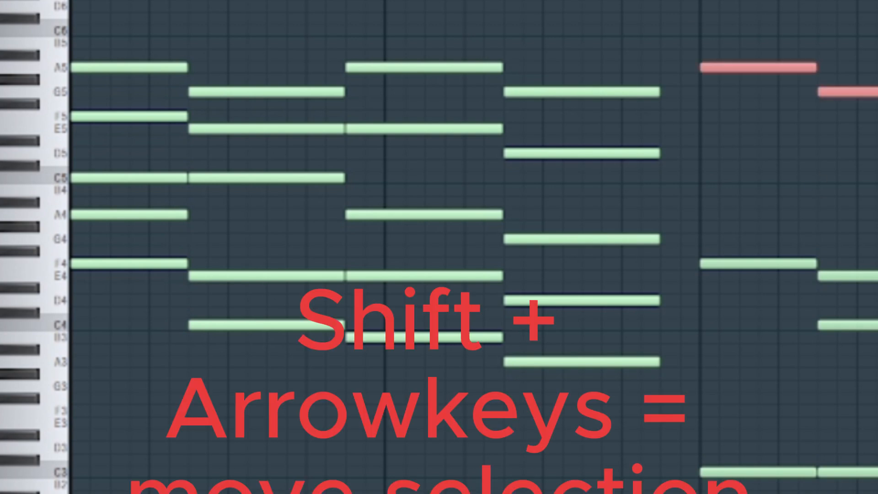
key("space")
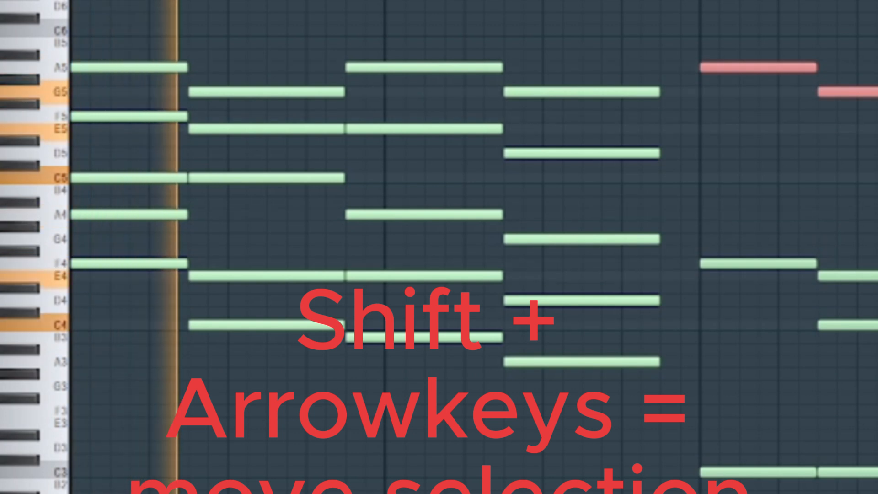